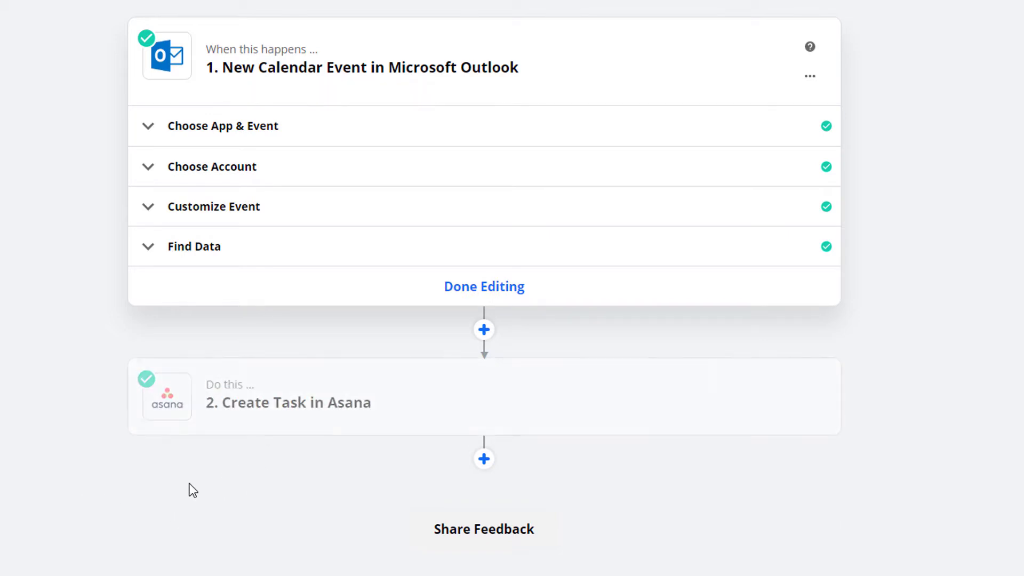
Review the Outlook trigger's app and event, connected account, and watched calendar
{"action": "left_click", "coordinate": [184, 129]}
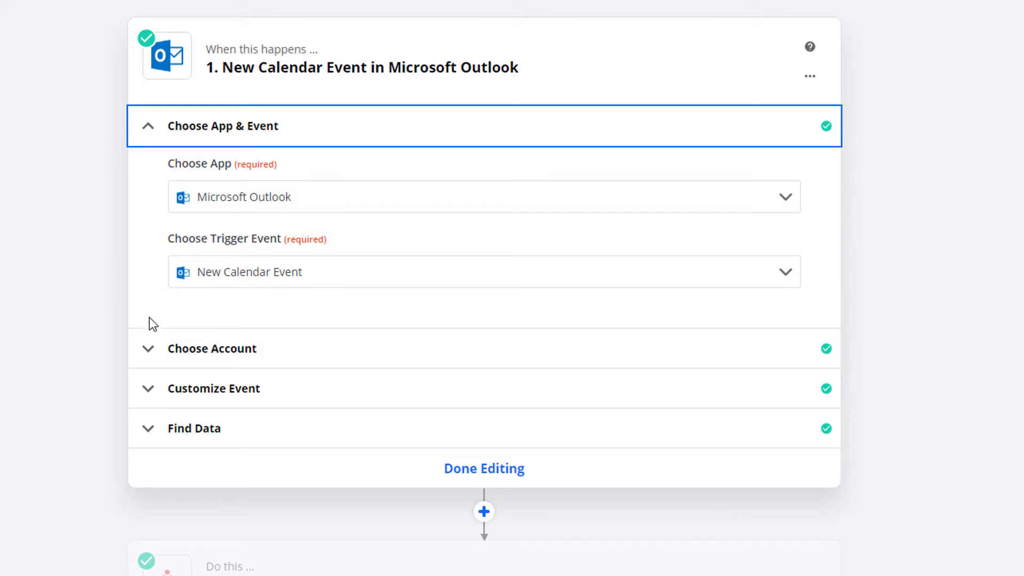
{"action": "left_click", "coordinate": [149, 348]}
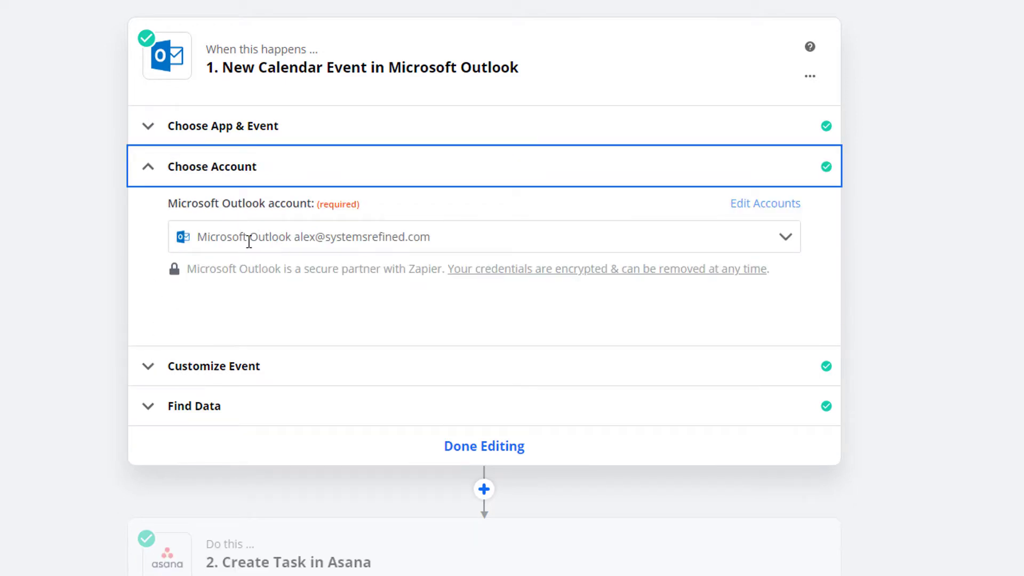
{"action": "left_click", "coordinate": [152, 367]}
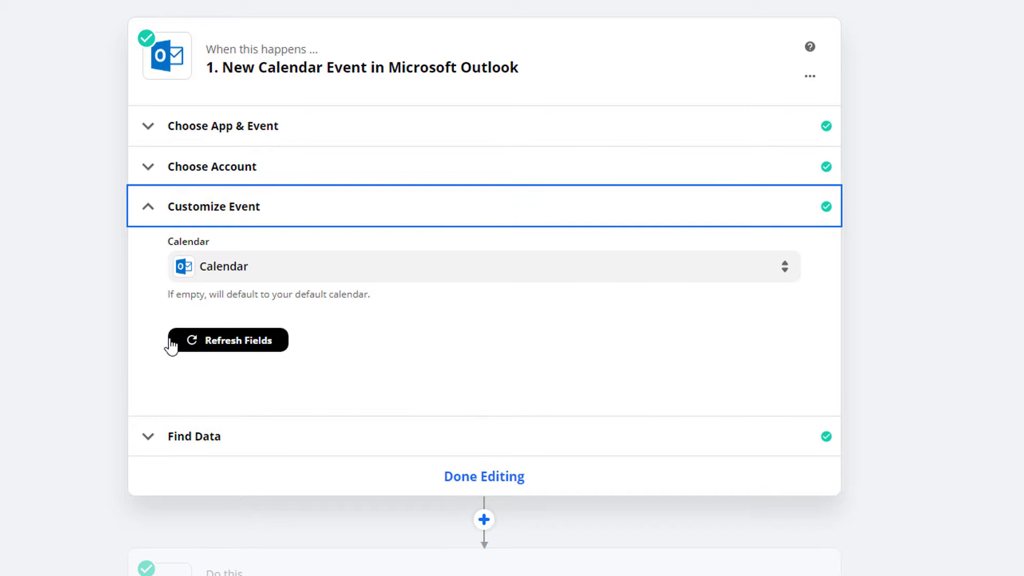
{"action": "right_click", "coordinate": [268, 274]}
{"action": "left_click", "coordinate": [122, 312]}
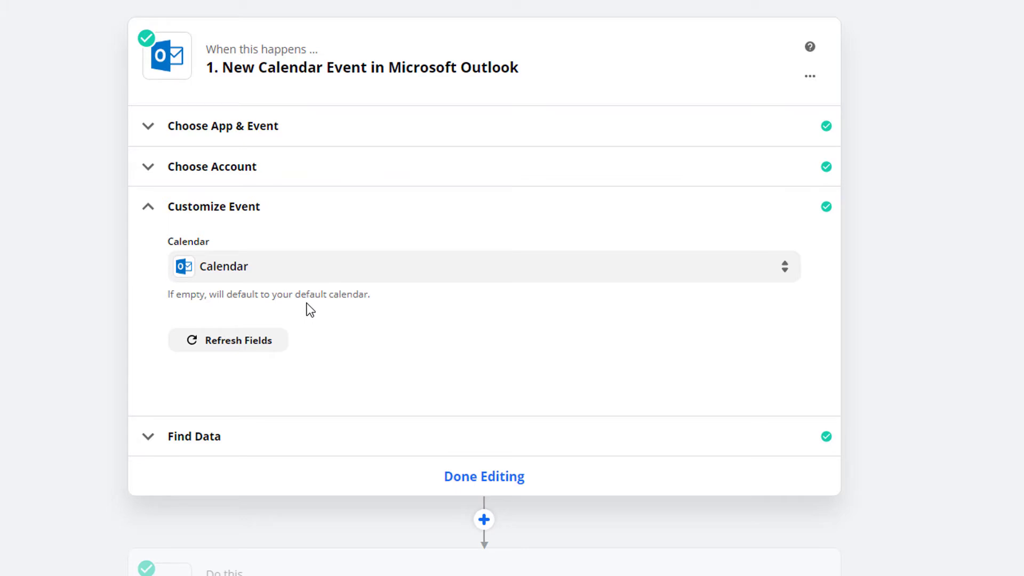
Accept the sample calendar event the trigger found to complete the trigger step
{"action": "left_click", "coordinate": [143, 437]}
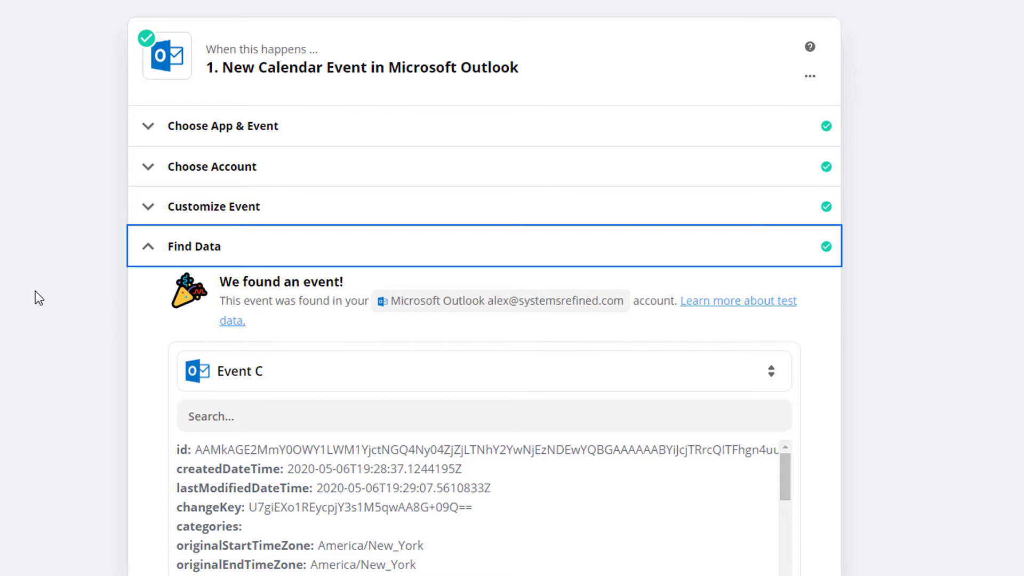
{"action": "scroll", "coordinate": [114, 347], "scroll_direction": "down", "scroll_amount": 6}
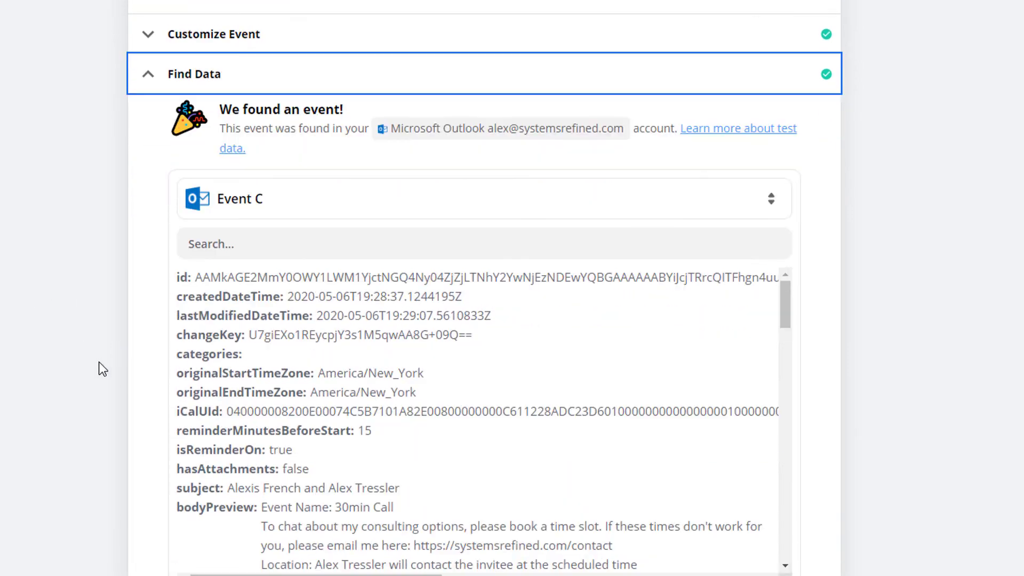
{"action": "left_click", "coordinate": [474, 487]}
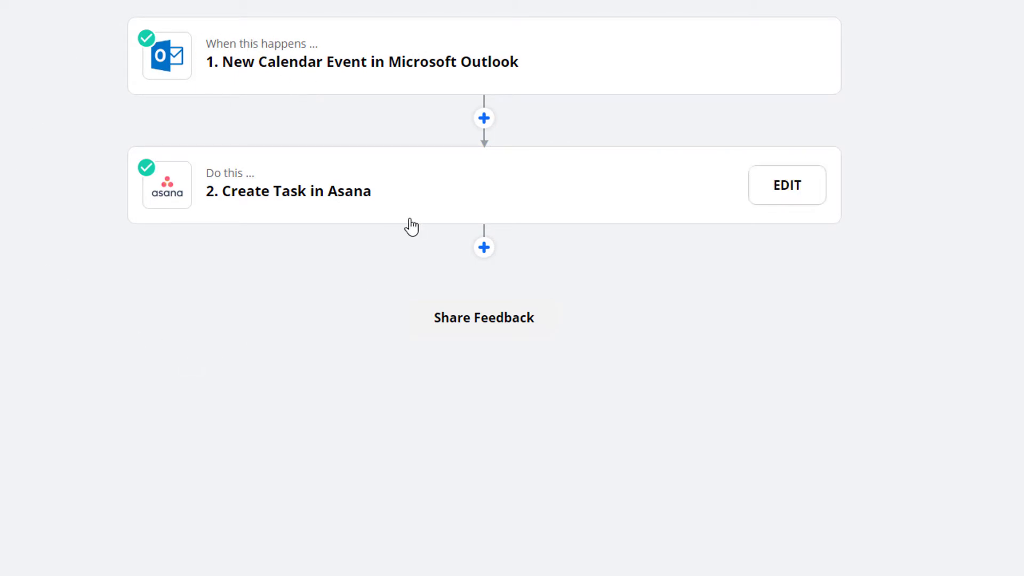
Open the Asana Create Task step and review its app, account, and Workflow / To Do task fields
{"action": "left_click", "coordinate": [407, 197]}
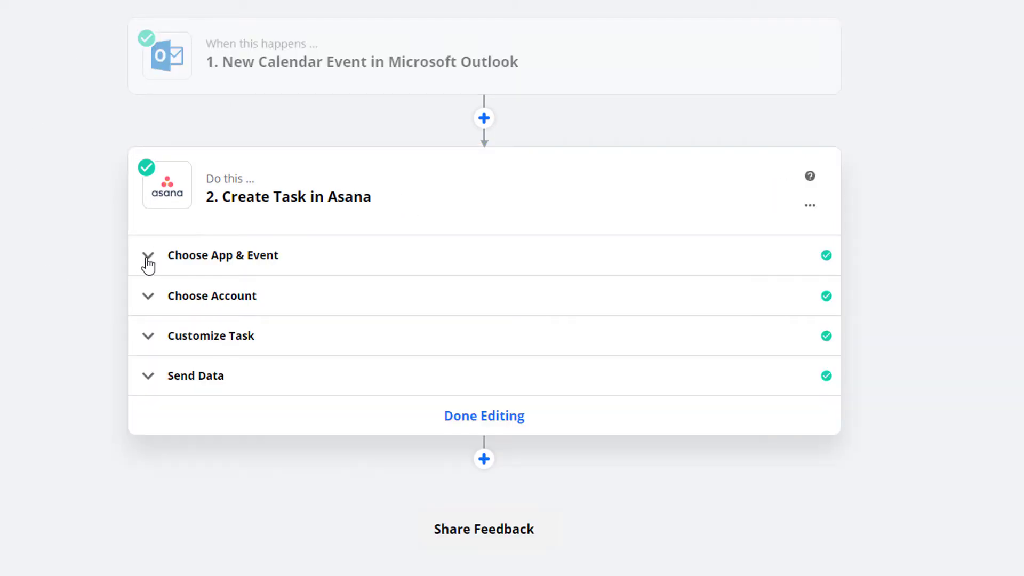
{"action": "left_click", "coordinate": [149, 262]}
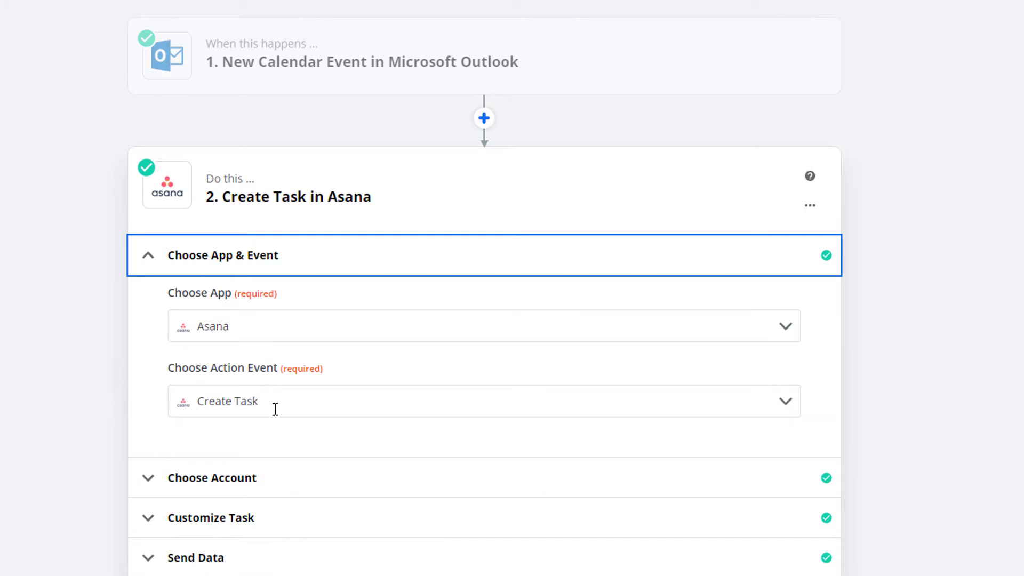
{"action": "left_click", "coordinate": [150, 478]}
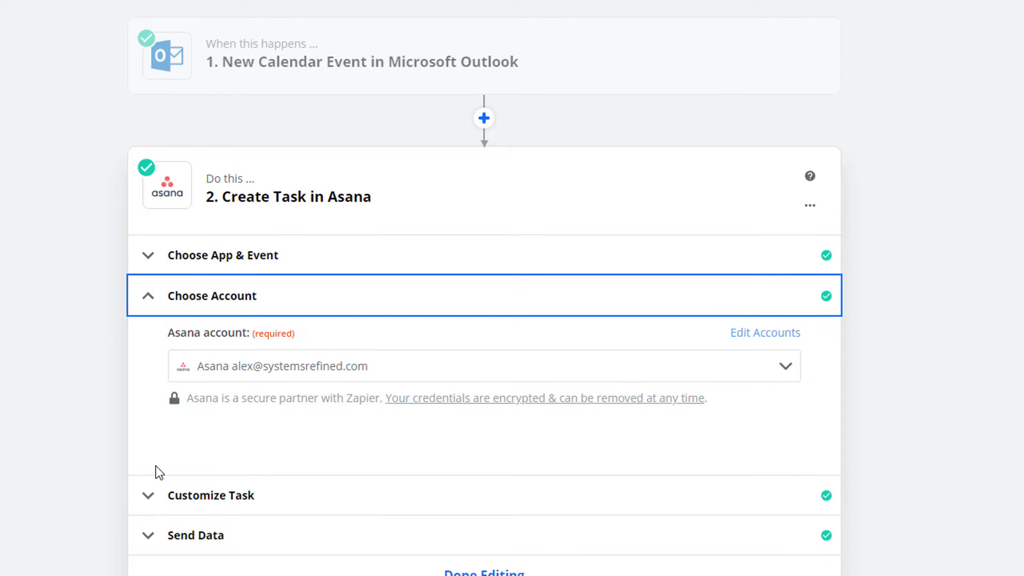
{"action": "left_click", "coordinate": [147, 494]}
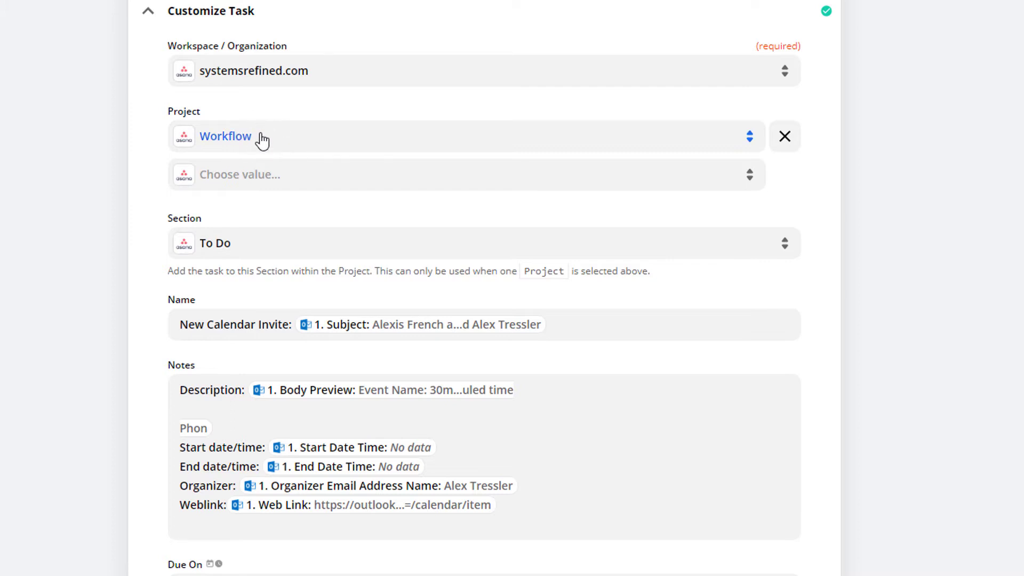
{"action": "left_click", "coordinate": [247, 255]}
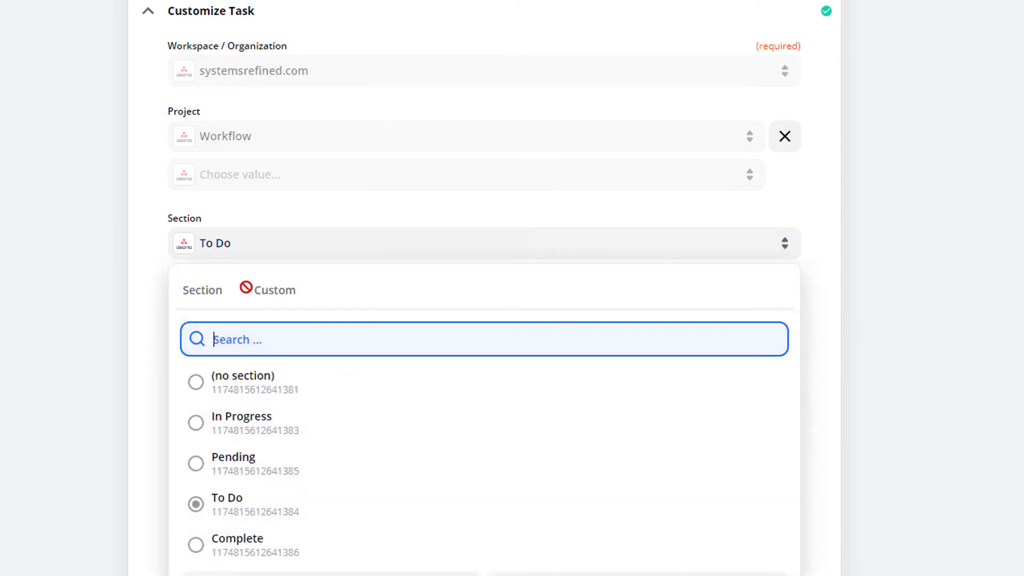
{"action": "left_click", "coordinate": [257, 515]}
{"action": "scroll", "coordinate": [155, 232], "scroll_direction": "down", "scroll_amount": 2}
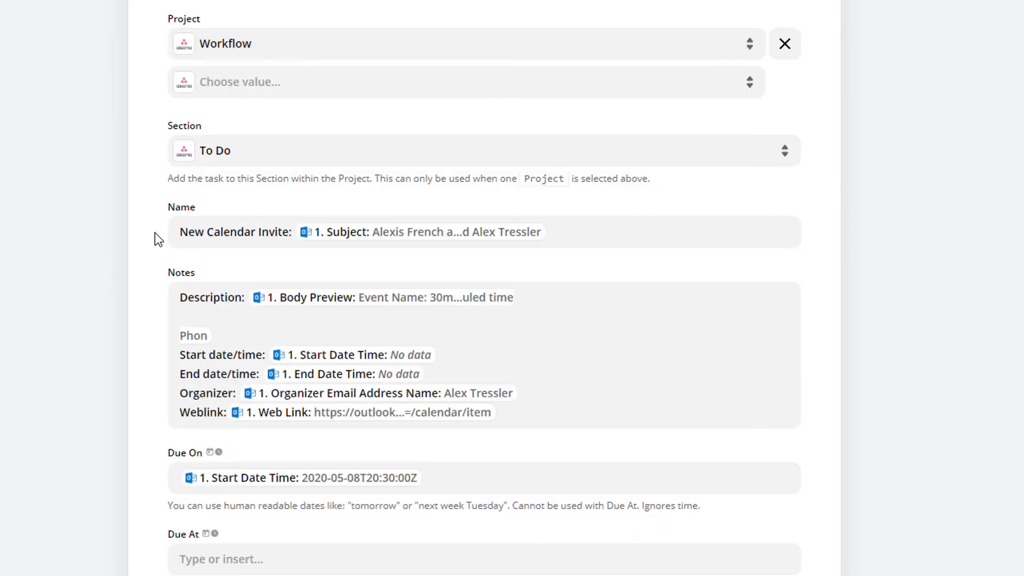
{"action": "triple_click", "coordinate": [187, 230]}
{"action": "left_click", "coordinate": [184, 233]}
{"action": "left_click_drag", "start_coordinate": [180, 233], "coordinate": [289, 233]}
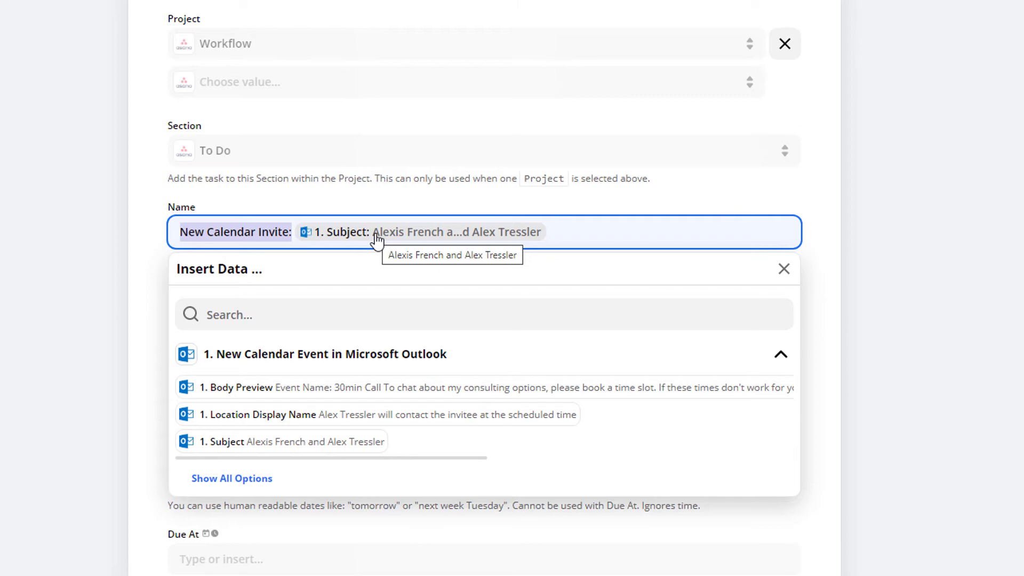
{"action": "left_click", "coordinate": [194, 251]}
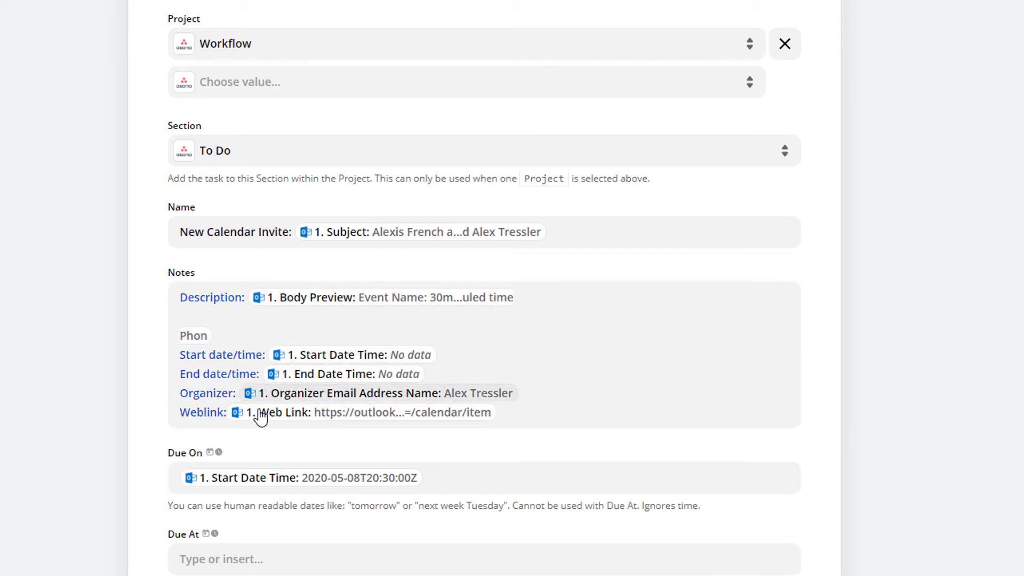
Keep Inbox as the Asana task's assignee status, then collapse the step to the Zap overview
{"action": "scroll", "coordinate": [159, 339], "scroll_direction": "down", "scroll_amount": 3}
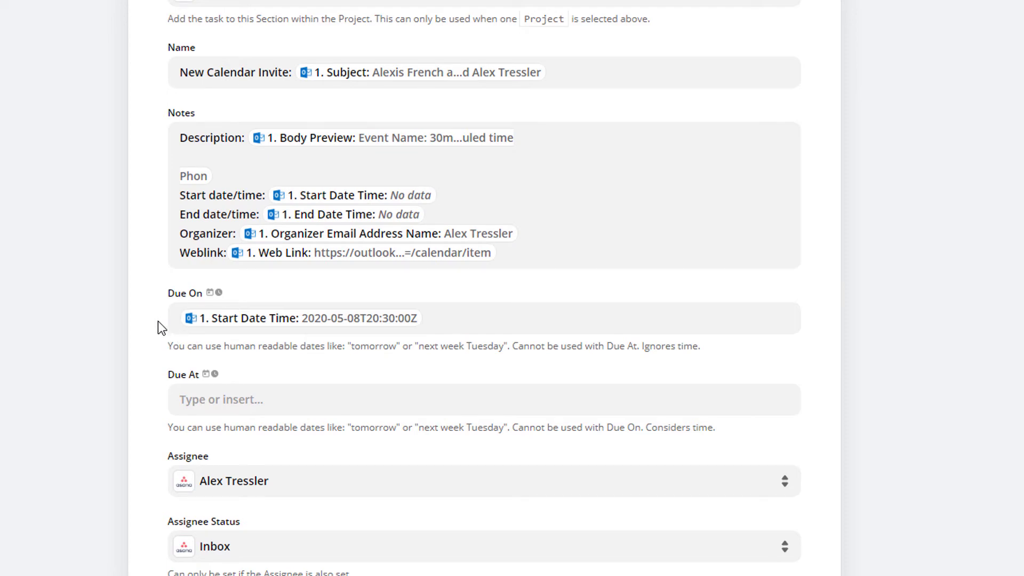
{"action": "scroll", "coordinate": [161, 328], "scroll_direction": "down", "scroll_amount": 3}
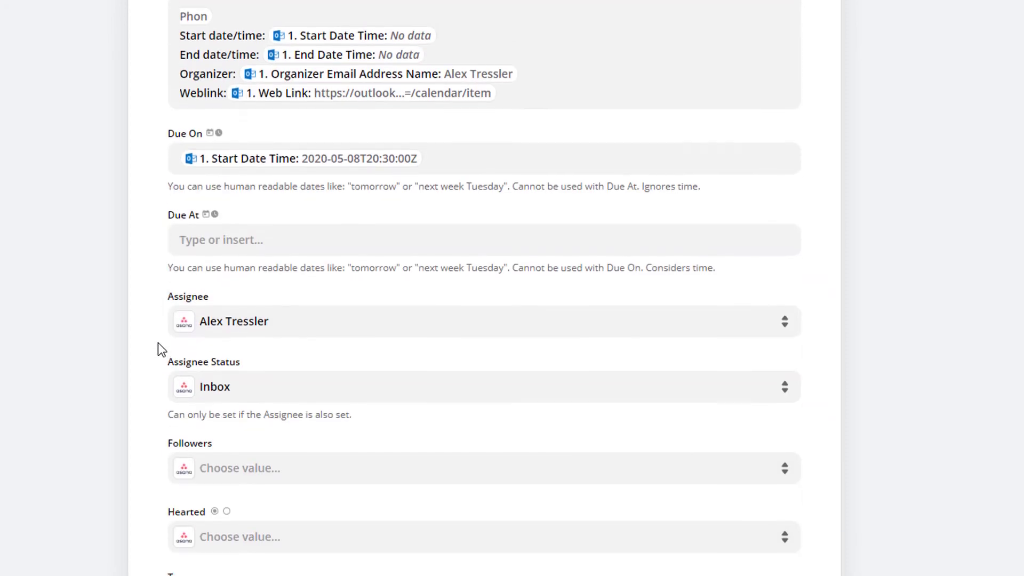
{"action": "scroll", "coordinate": [151, 343], "scroll_direction": "down", "scroll_amount": 2}
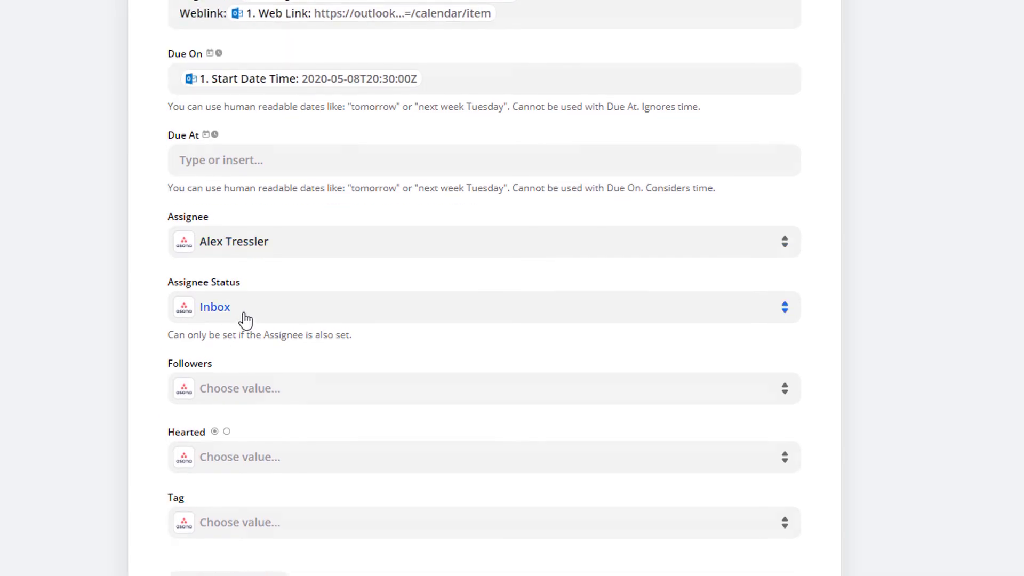
{"action": "left_click", "coordinate": [242, 319]}
{"action": "scroll", "coordinate": [206, 448], "scroll_direction": "down", "scroll_amount": 2}
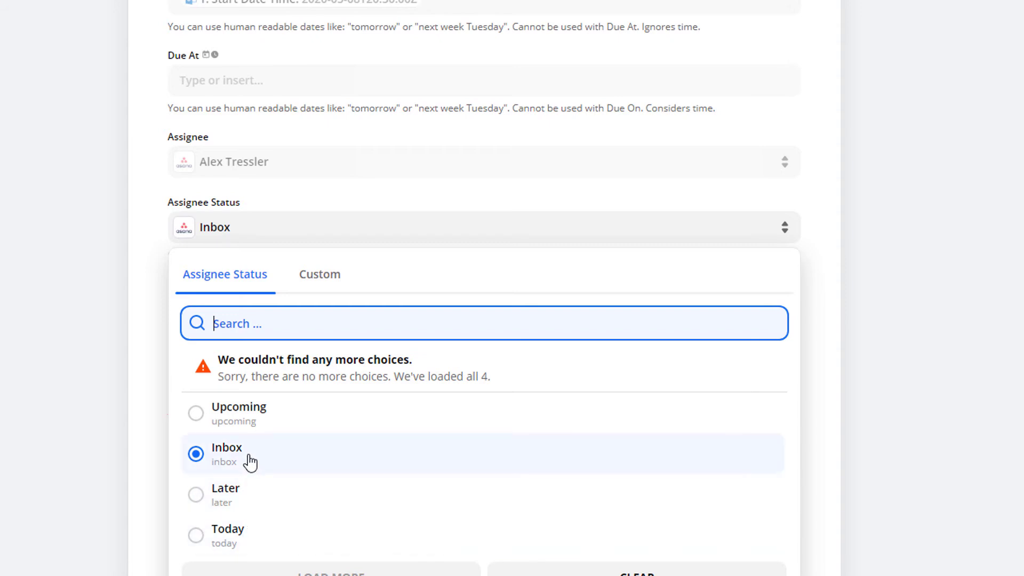
{"action": "left_click", "coordinate": [140, 437]}
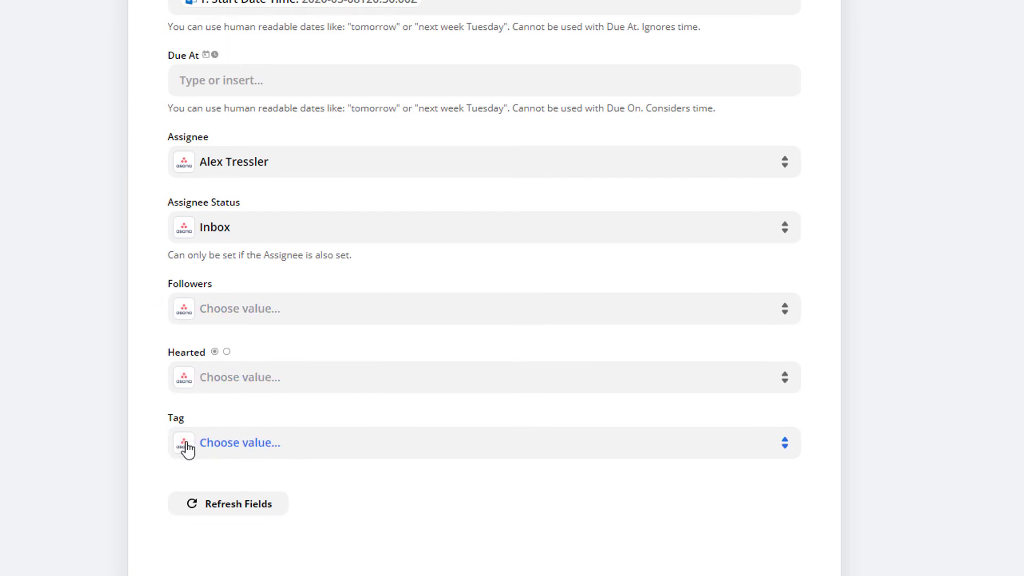
{"action": "scroll", "coordinate": [160, 408], "scroll_direction": "down", "scroll_amount": 2}
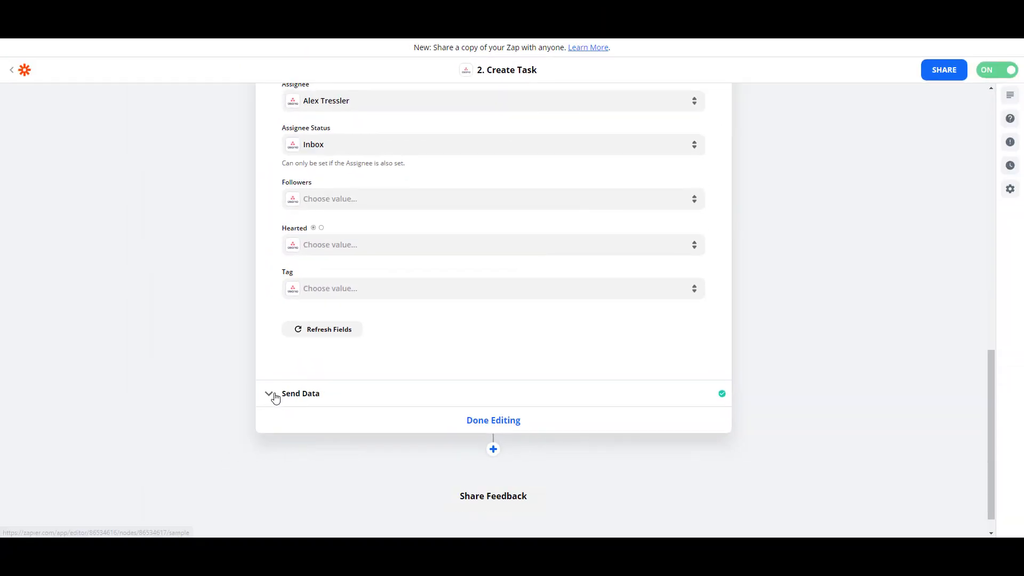
{"action": "left_click", "coordinate": [237, 402]}
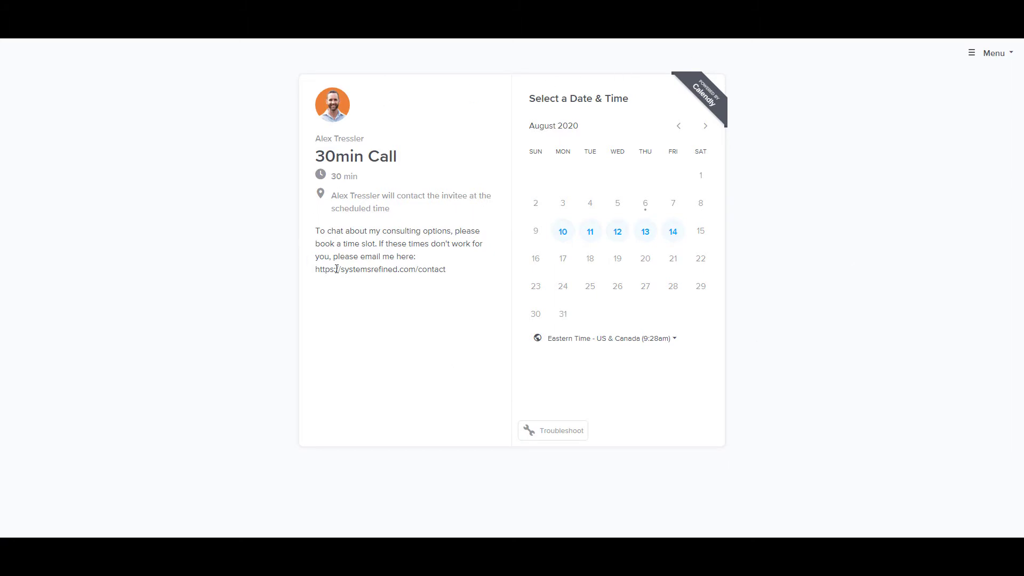
Pick Monday, August 10, 2020 at 4:30pm for the 30min Call and confirm the slot
{"action": "left_click", "coordinate": [564, 234]}
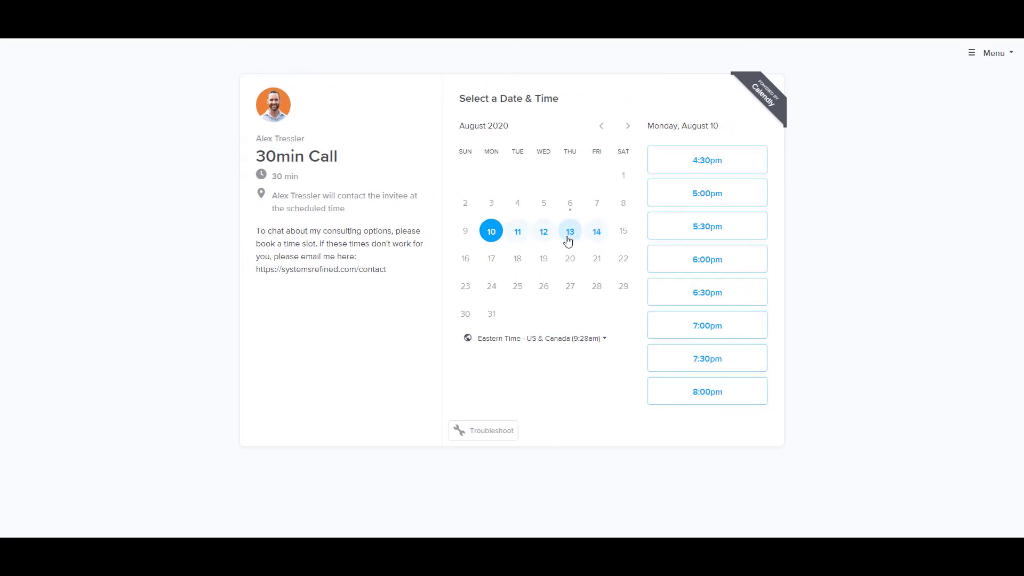
{"action": "left_click", "coordinate": [686, 166]}
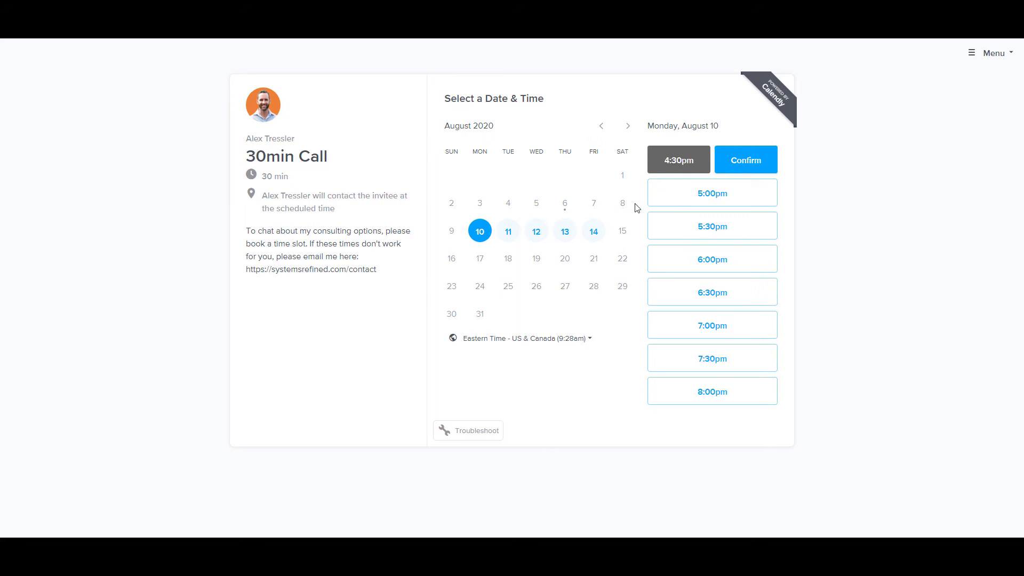
{"action": "left_click", "coordinate": [762, 161]}
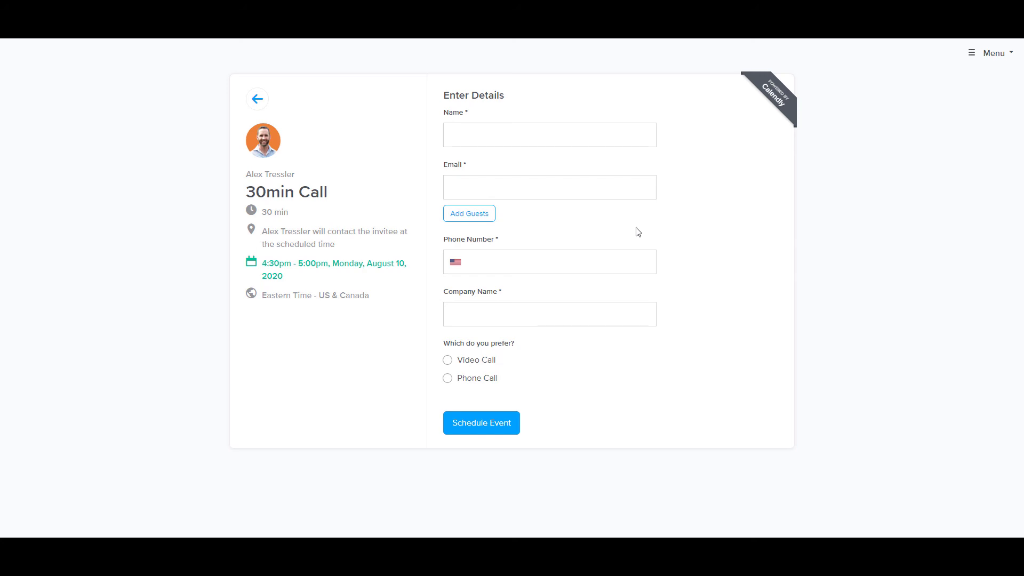
Schedule the booked call and review the new 'New Calendar Invite' task in Asana
{"action": "left_click", "coordinate": [498, 423]}
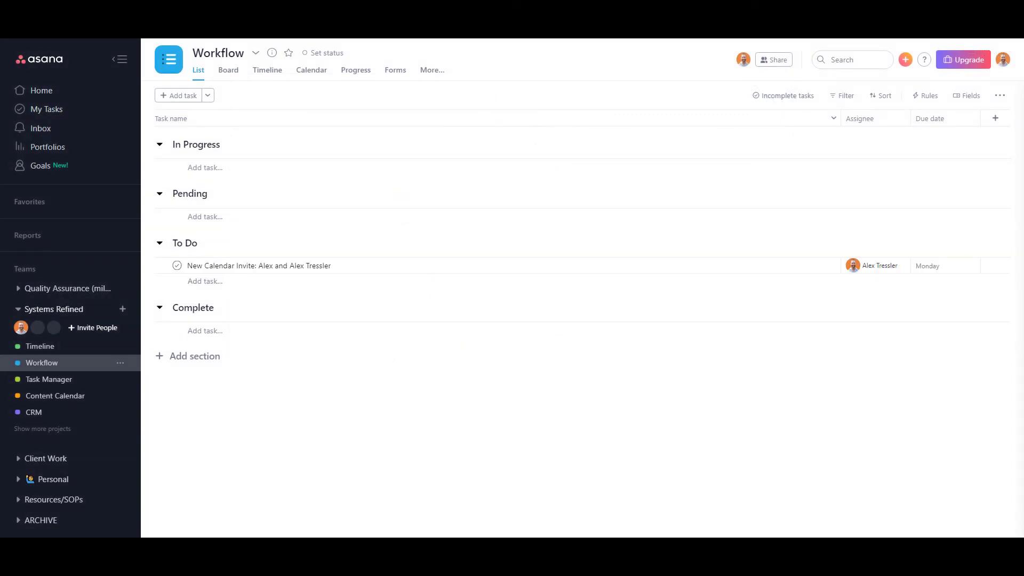
{"action": "left_click", "coordinate": [341, 269]}
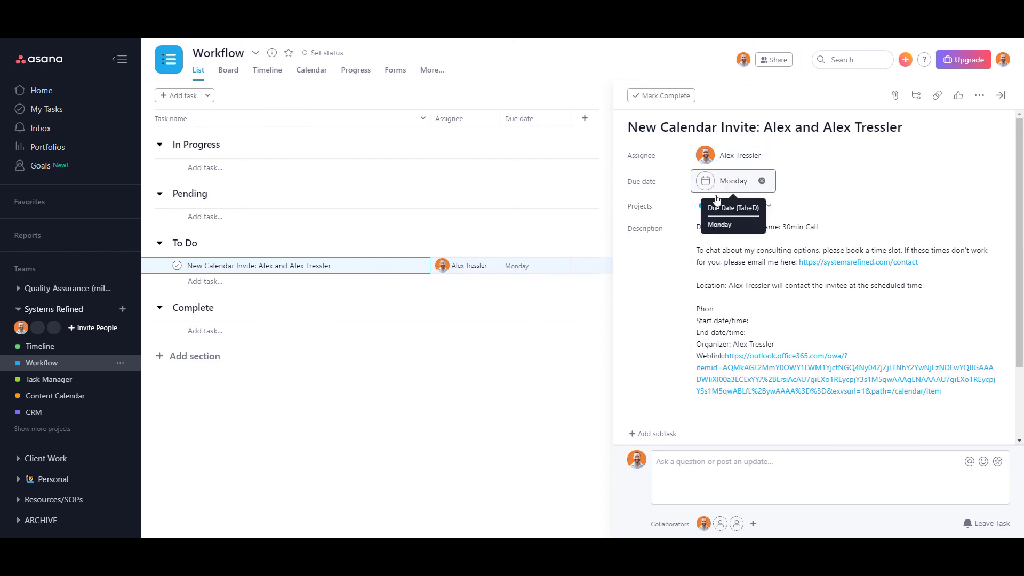
{"action": "left_click", "coordinate": [48, 114]}
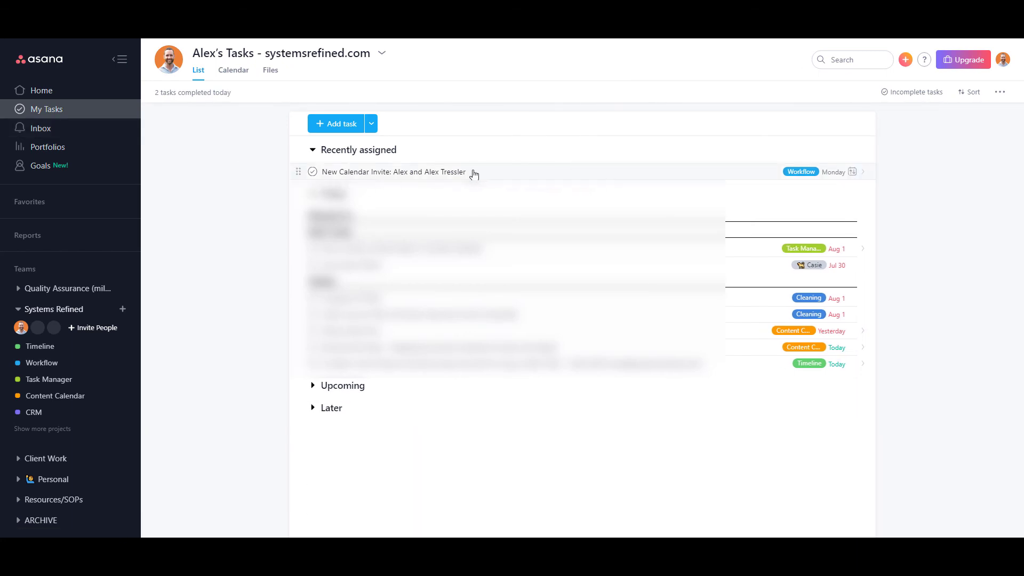
Mark the new task for Upcoming in My Tasks and return to the Workflow project
{"action": "left_click", "coordinate": [853, 172]}
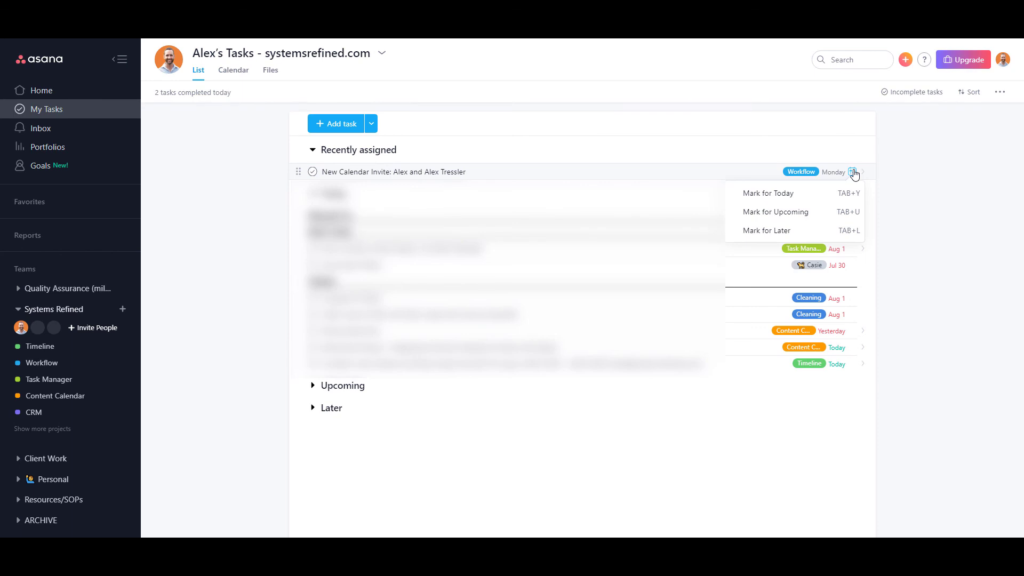
{"action": "left_click", "coordinate": [826, 213]}
{"action": "left_click", "coordinate": [60, 363]}
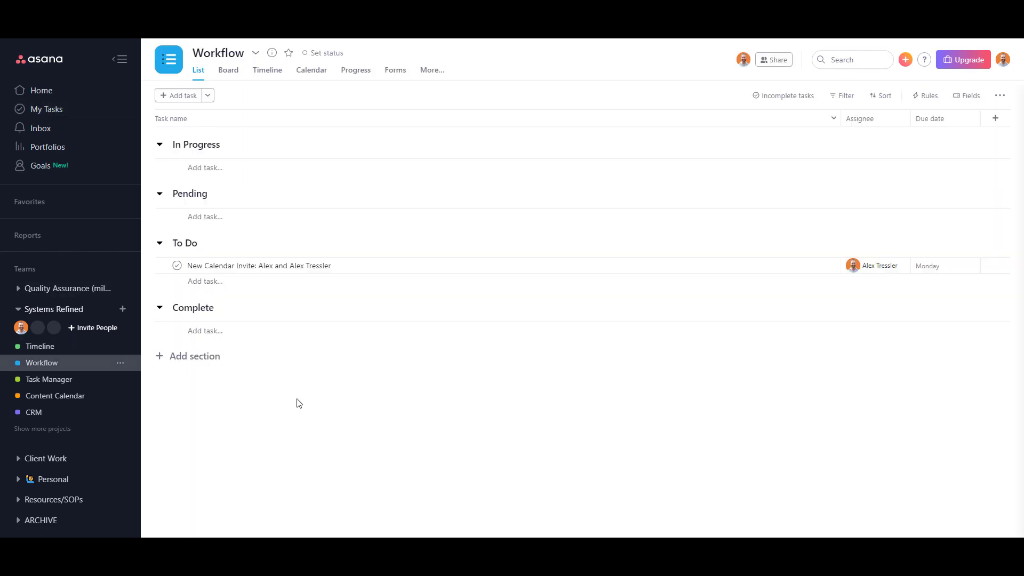